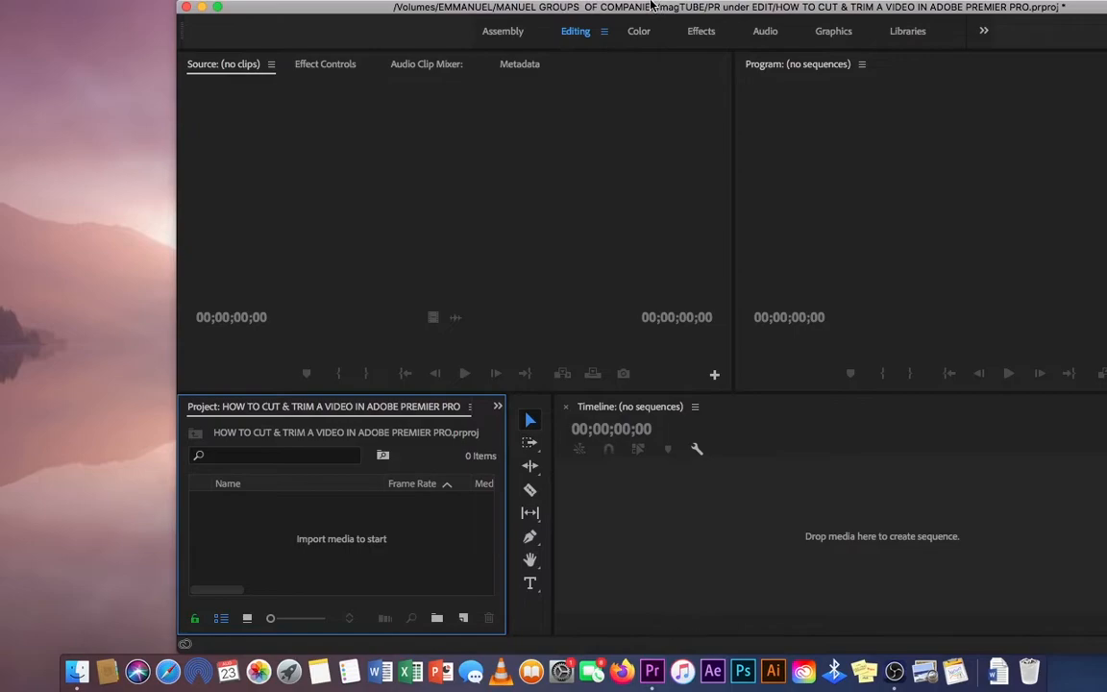
Step: Maximize the project window so that it fills the screen
double_click(590, 9)
drag(520, 7, 519, 6)
mouse_move(520, 7)
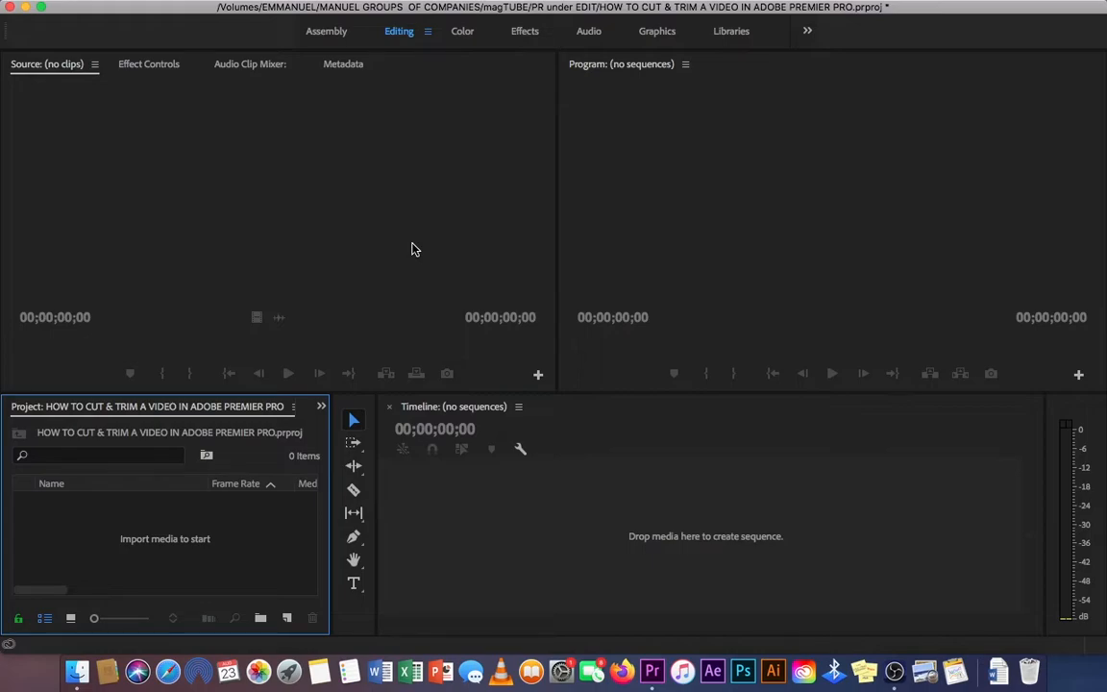
double_click(171, 539)
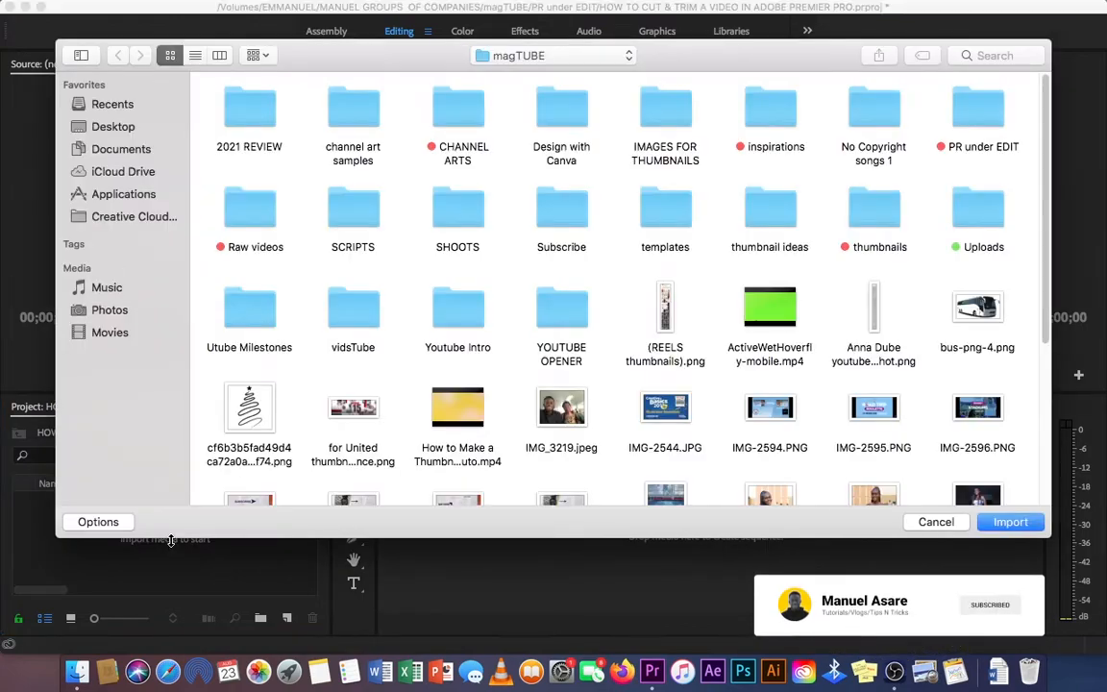
scroll(537, 292, down, 5)
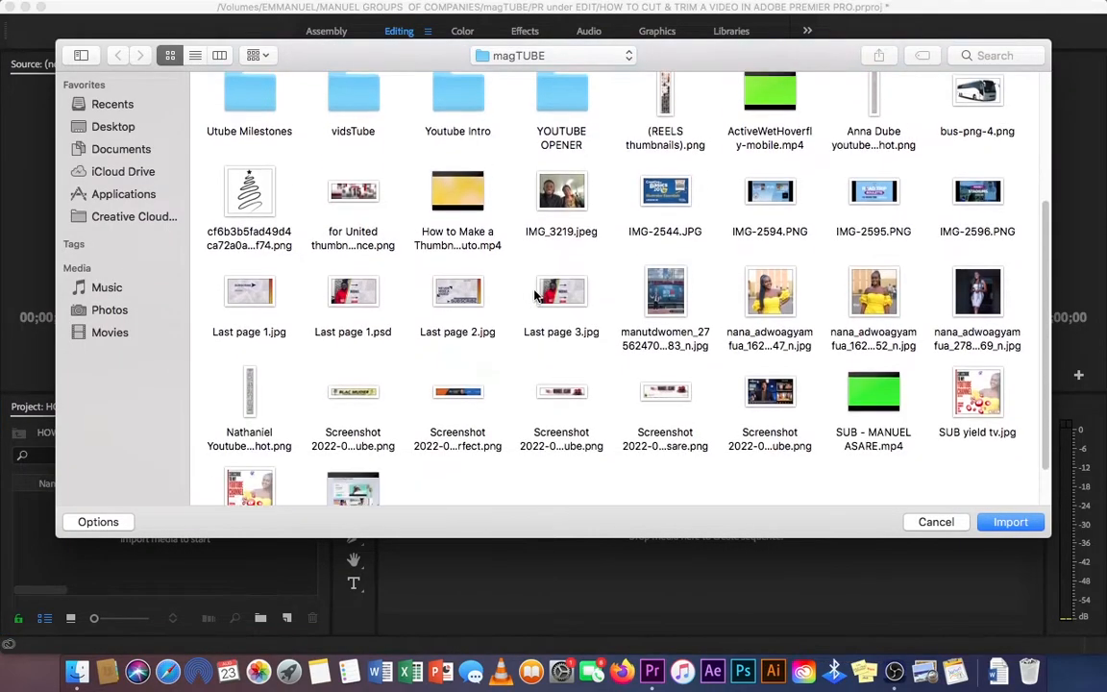
scroll(536, 295, up, 4)
scroll(535, 295, up, 2)
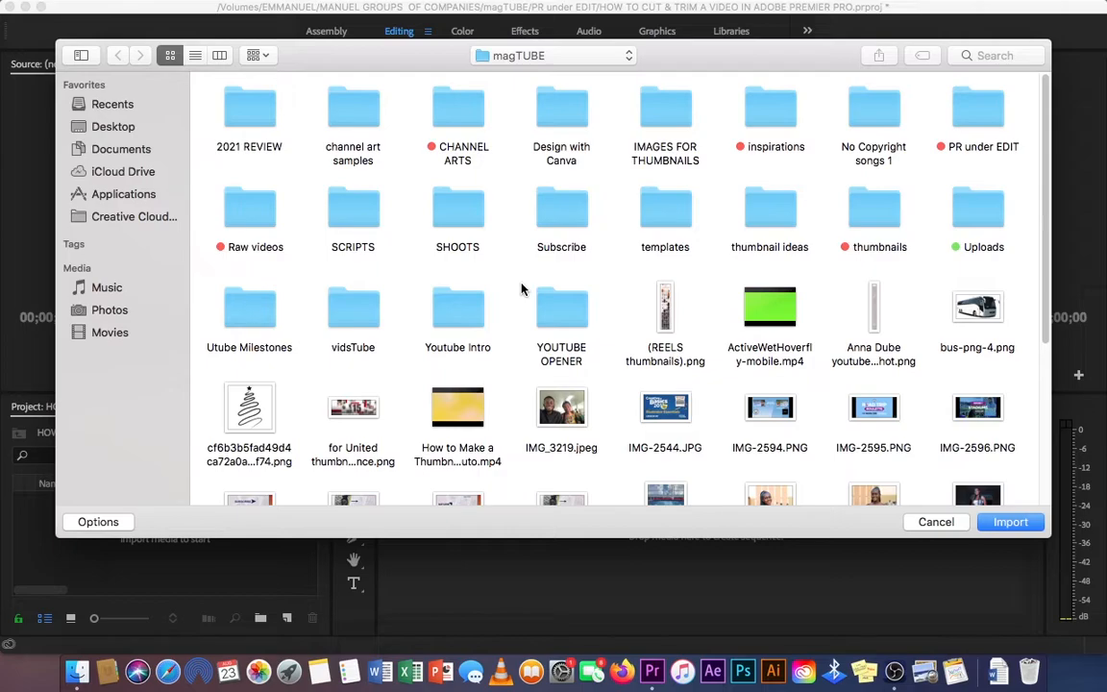
double_click(250, 215)
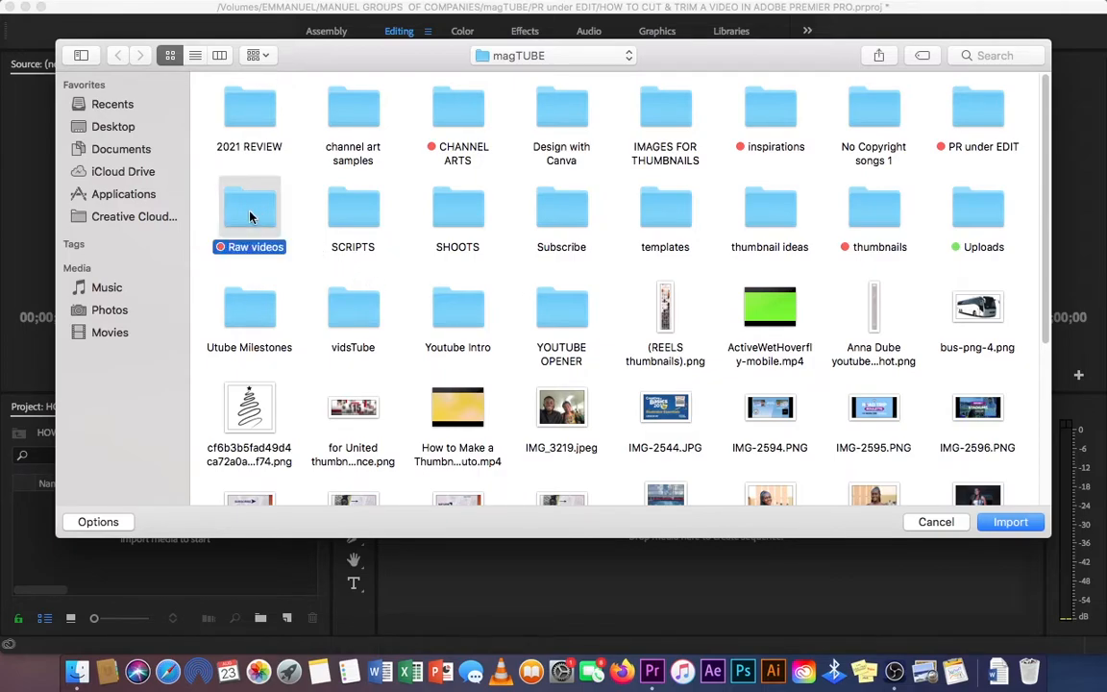
click(117, 56)
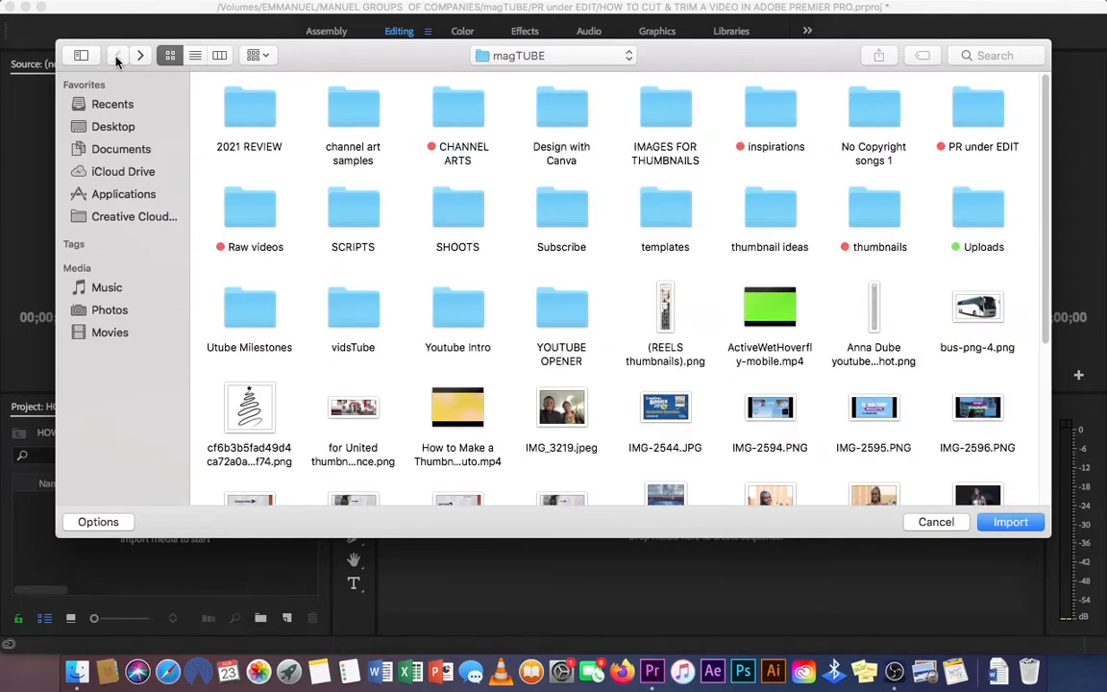
click(932, 524)
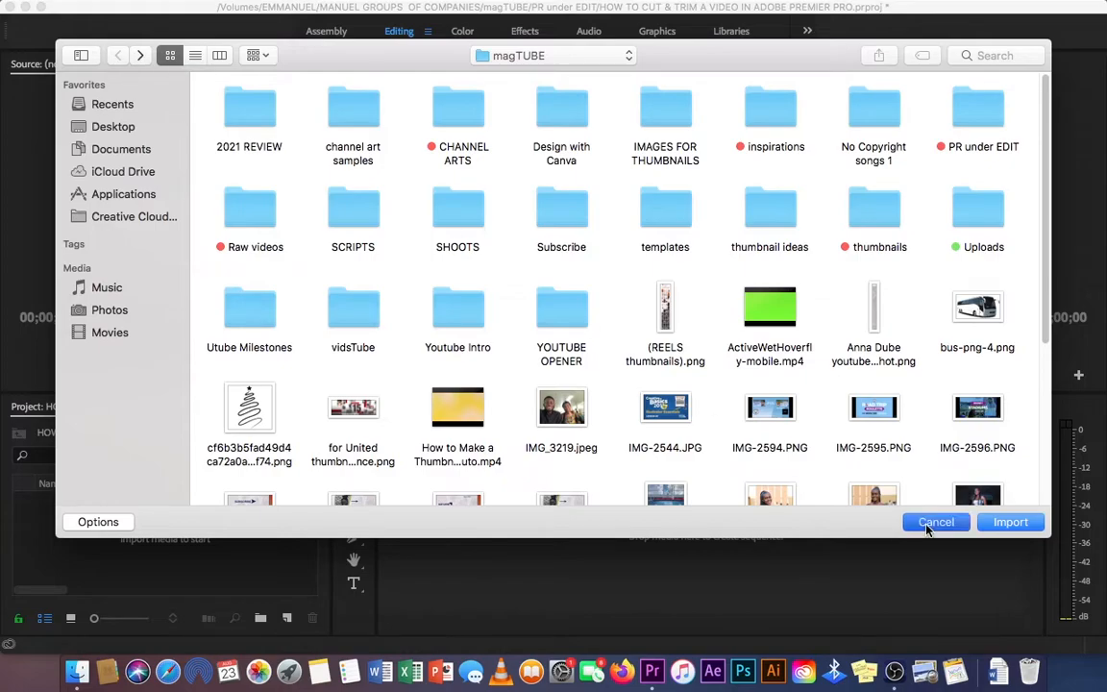
Step: Import W1.mp4 from Finder's Movies folder into the project, narrowing the editor window for access and restoring it to full size
drag(3, 147, 445, 156)
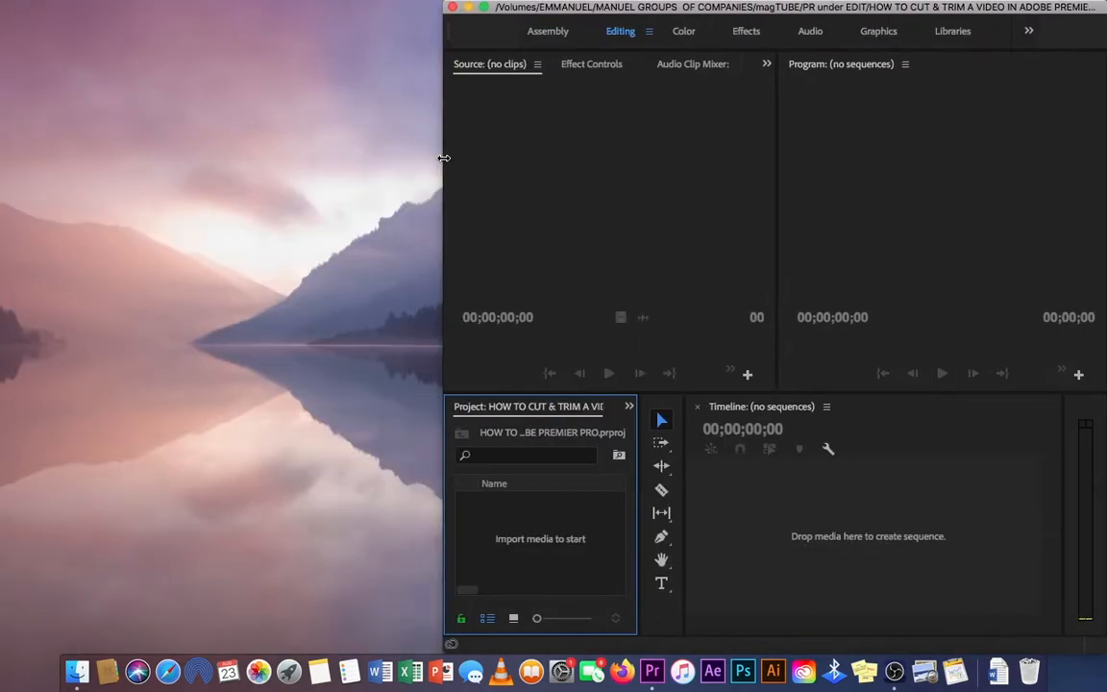
click(77, 671)
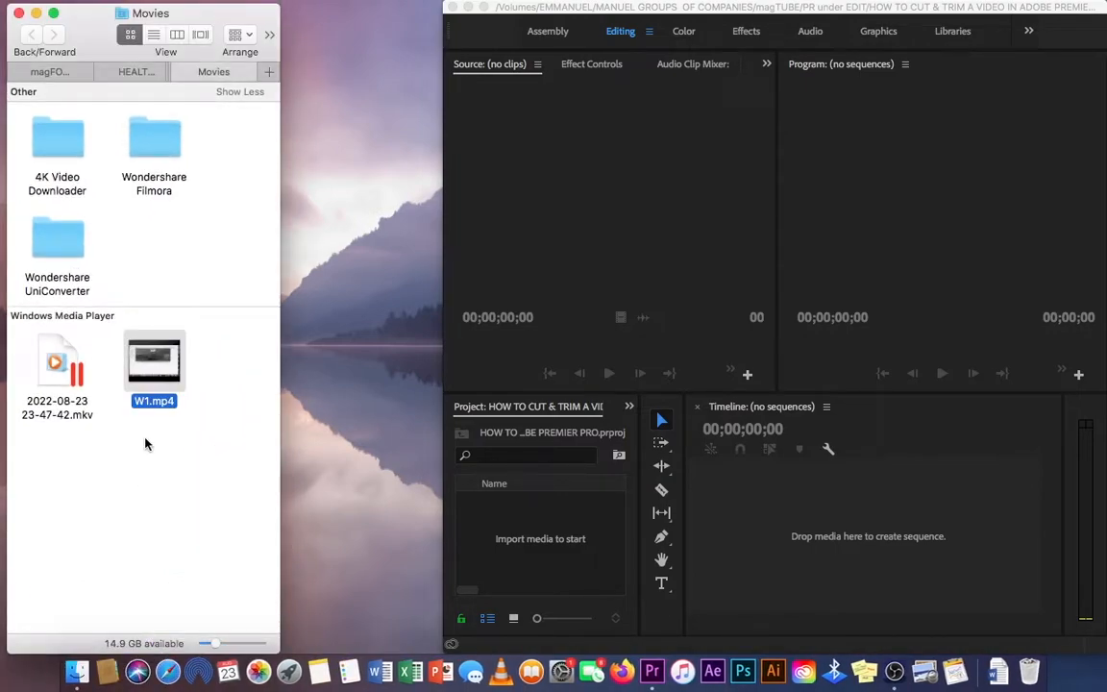
mouse_move(174, 379)
mouse_down()
mouse_move(240, 370)
mouse_move(452, 432)
mouse_move(567, 529)
mouse_move(165, 375)
mouse_up()
drag(165, 375, 567, 544)
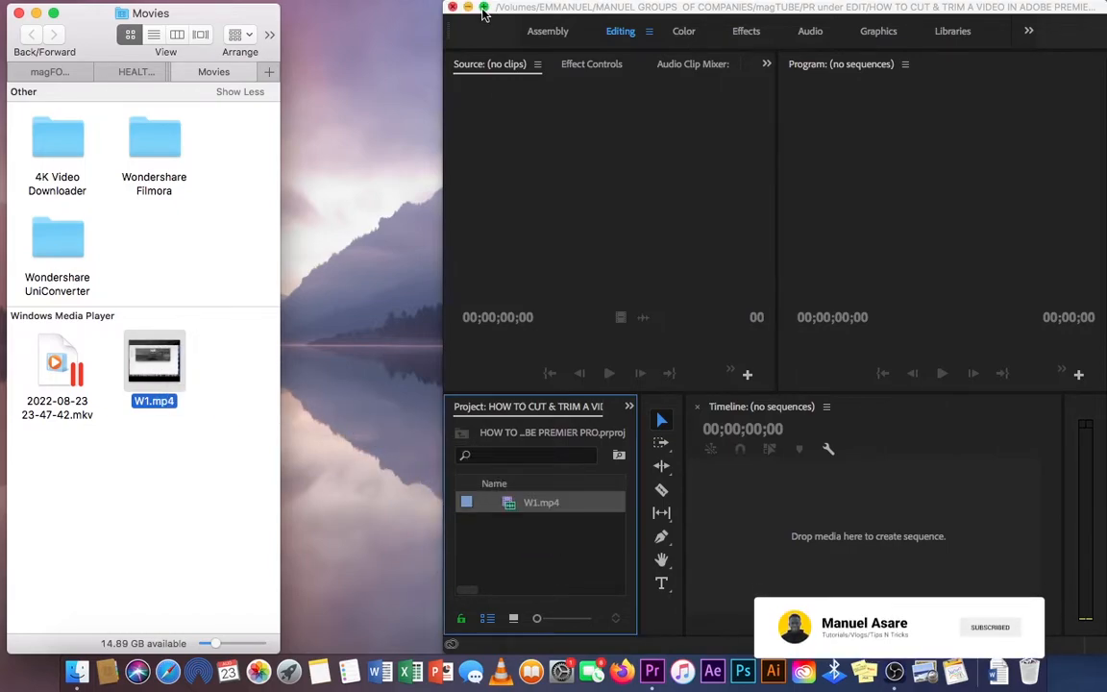
click(484, 8)
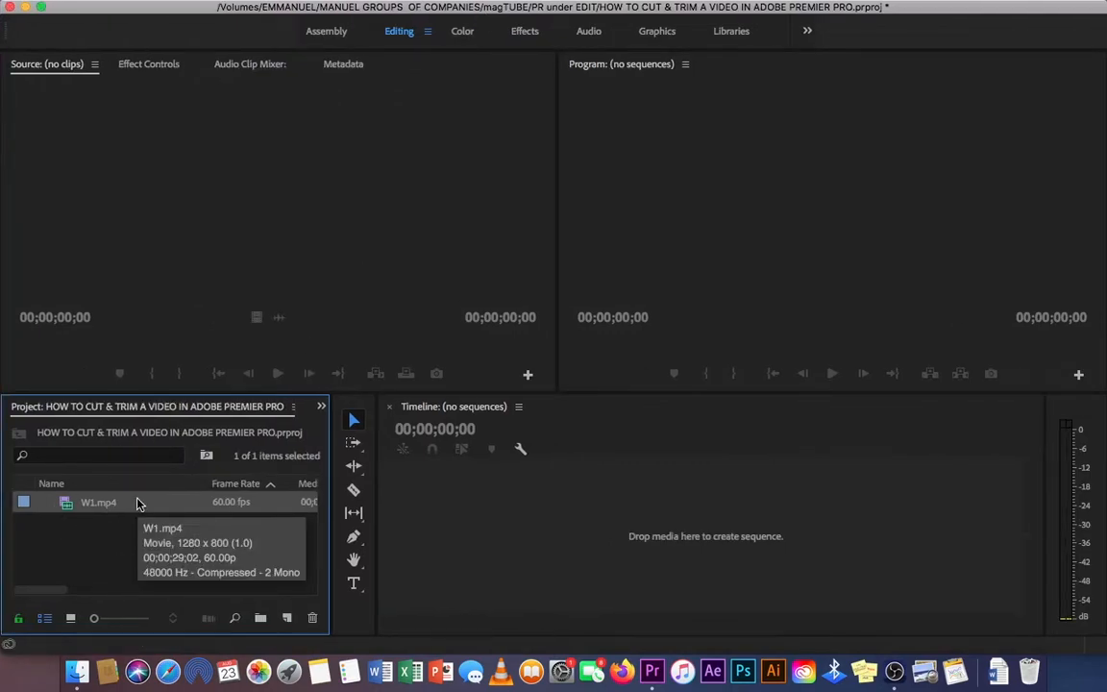
double_click(183, 550)
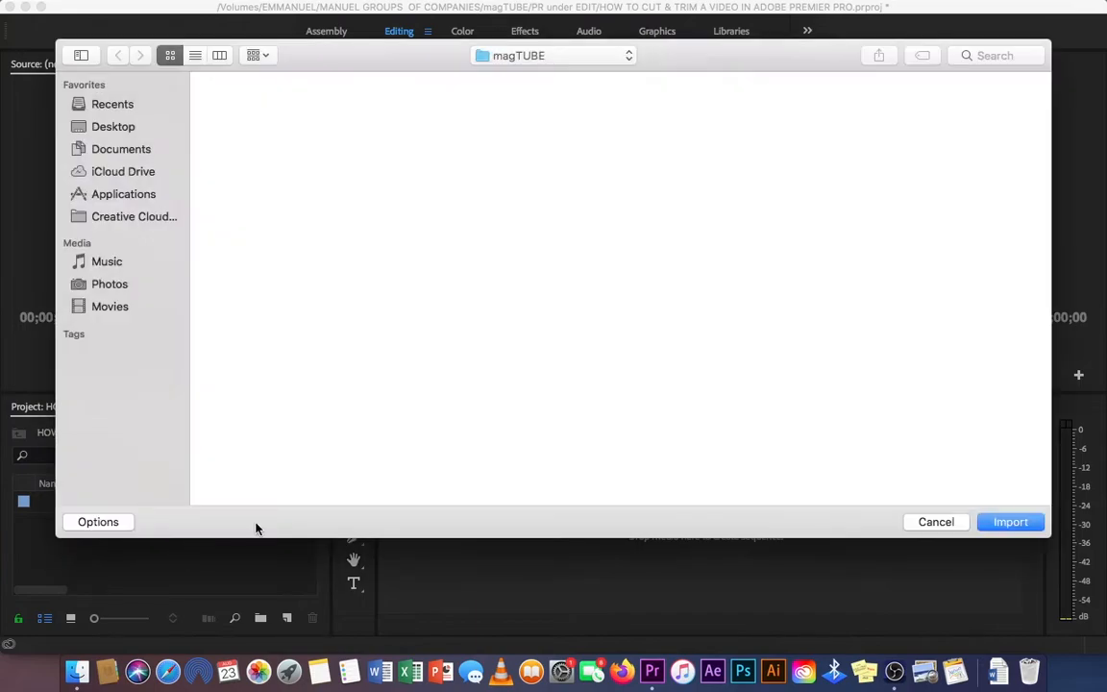
scroll(709, 267, down, 5)
click(478, 232)
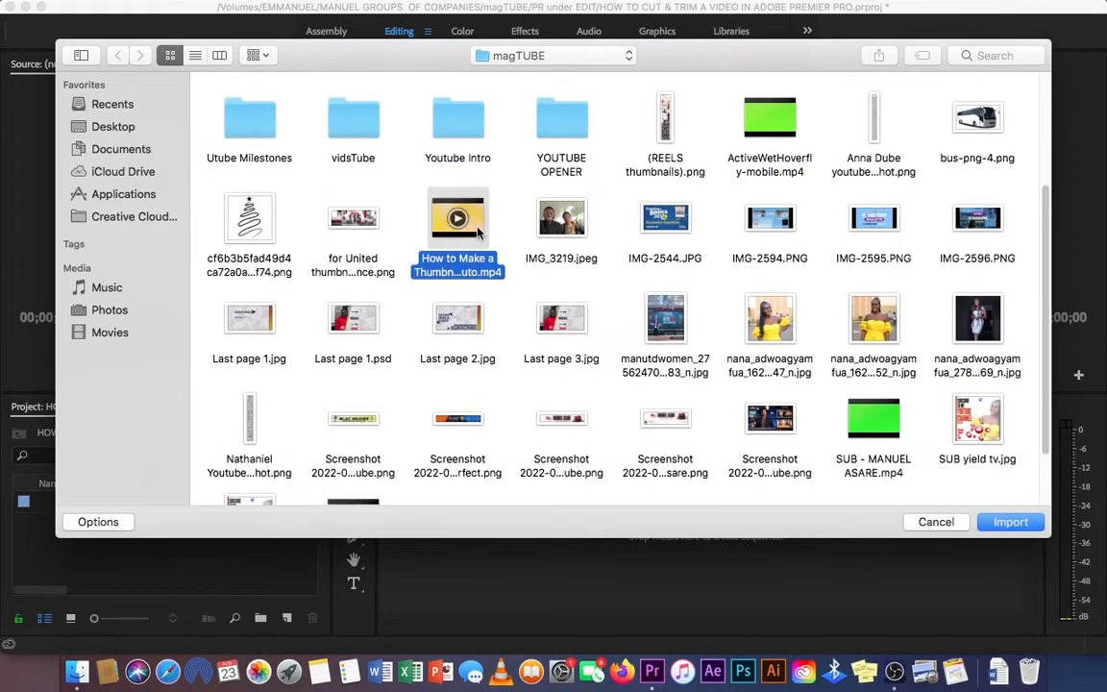
click(936, 522)
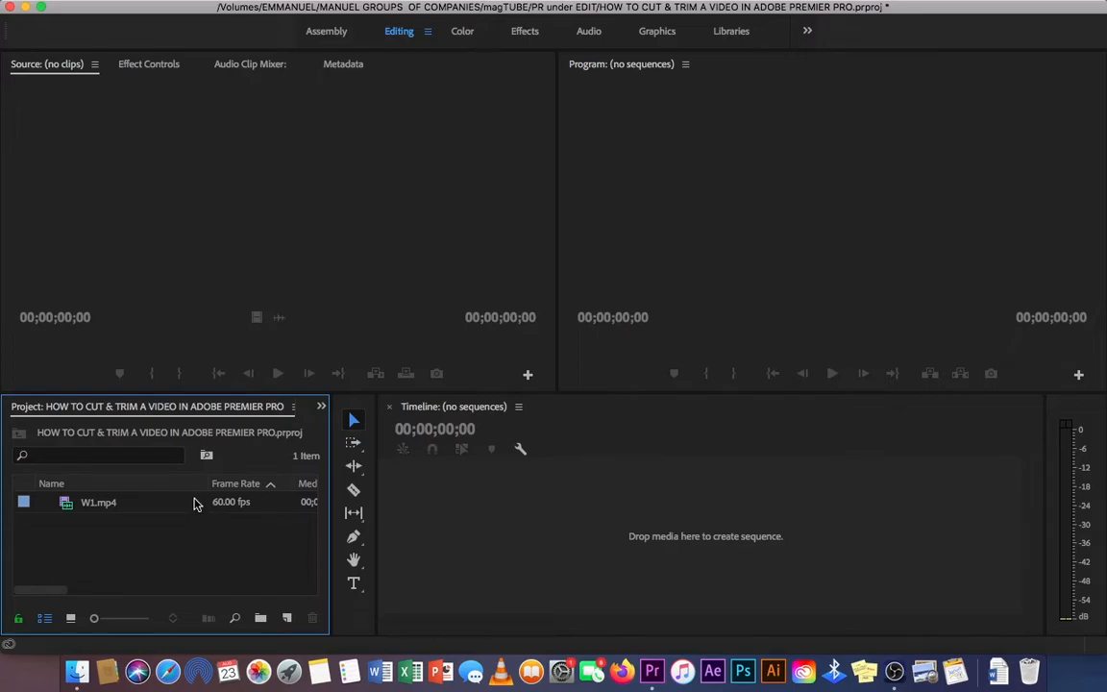
Step: Load W1.mp4 into the Source monitor and play it back to preview the footage
click(110, 507)
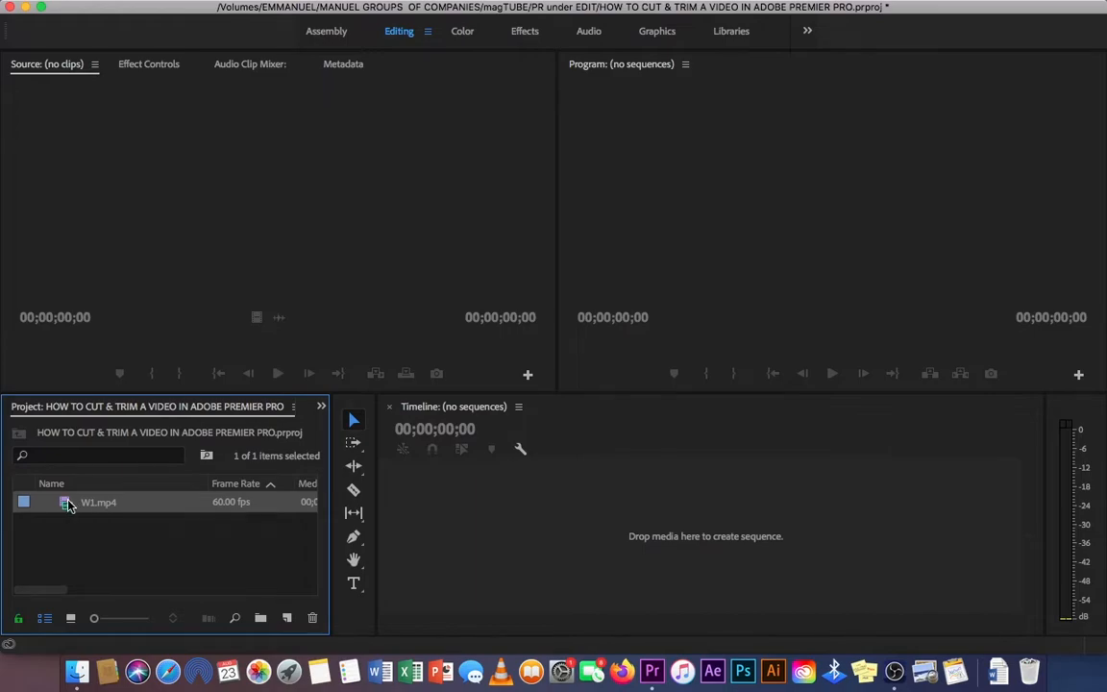
double_click(67, 505)
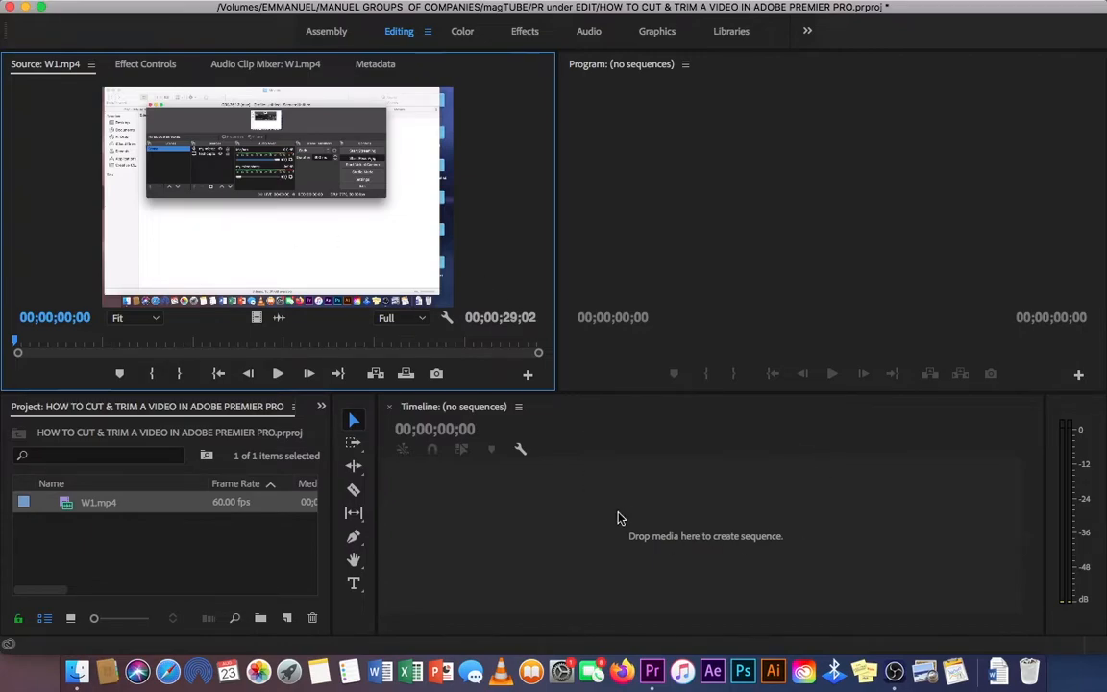
click(278, 375)
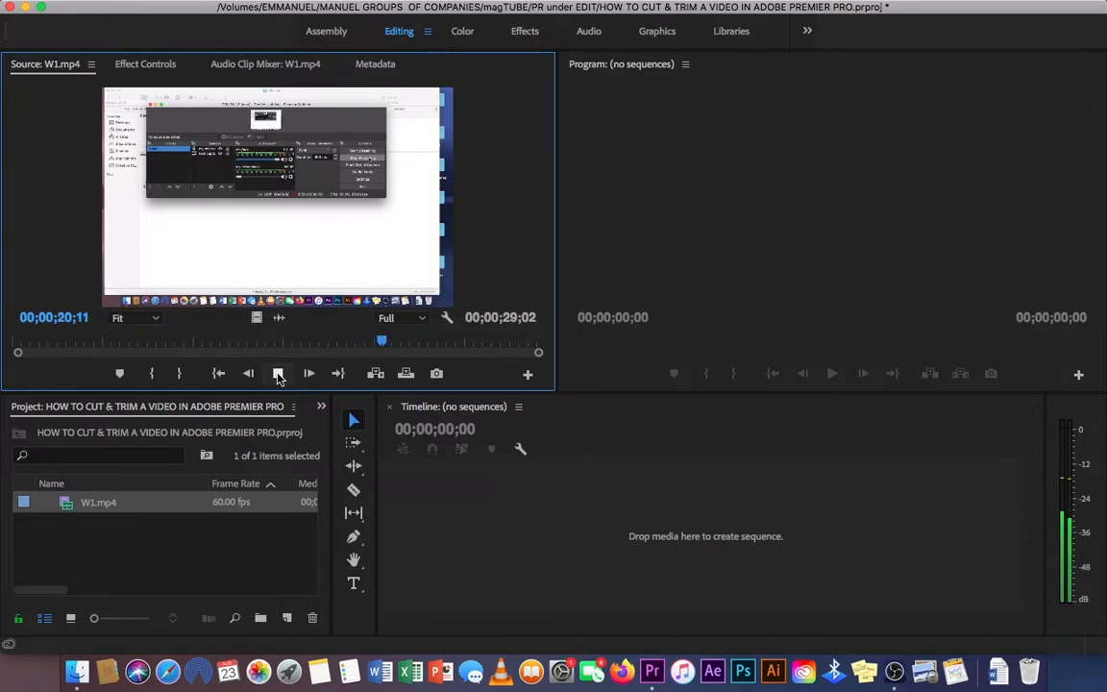
click(278, 374)
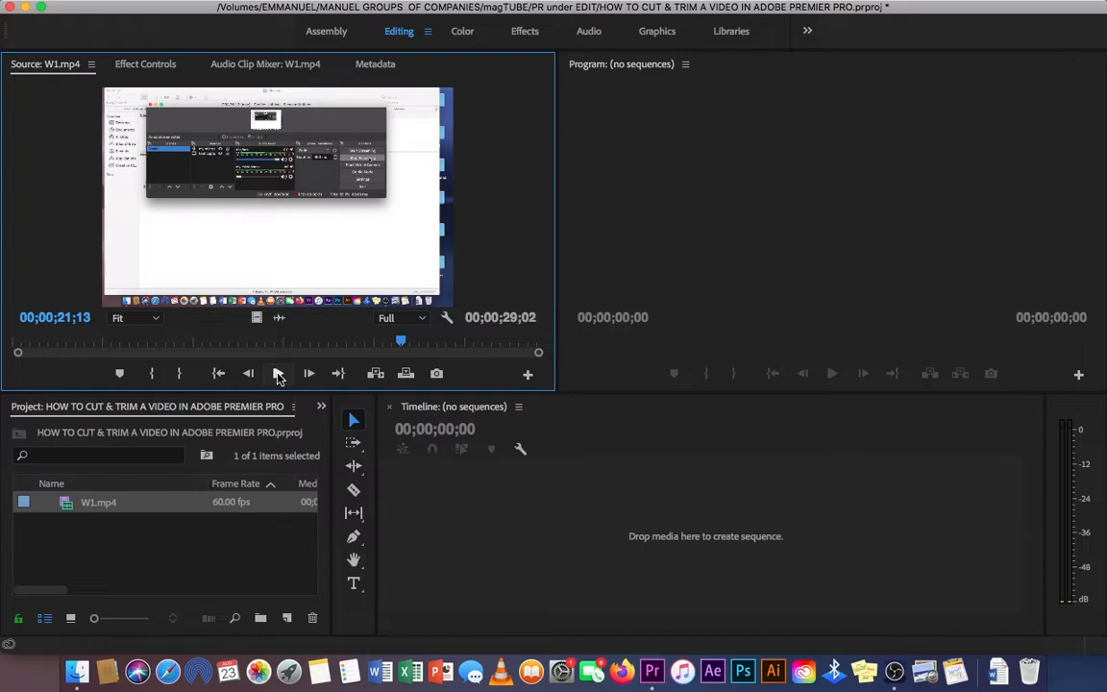
Step: Mark the source clip's In point at about 00;00;06;00 and its Out point at 00;00;10;25
drag(400, 342, 127, 348)
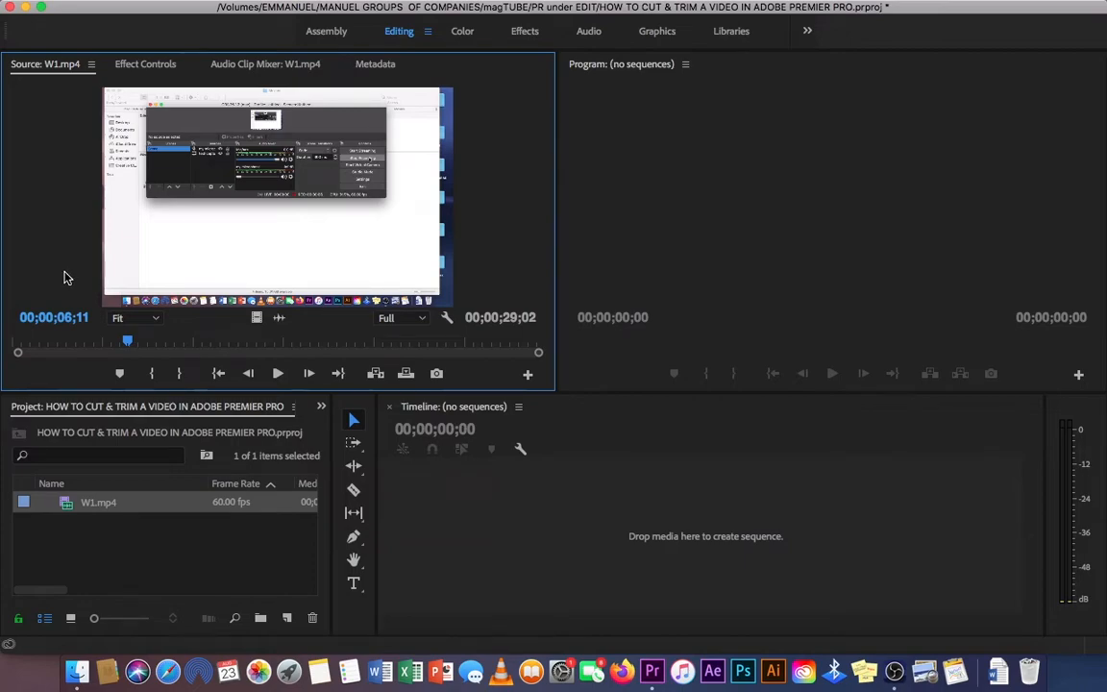
drag(127, 342, 268, 360)
drag(264, 342, 122, 348)
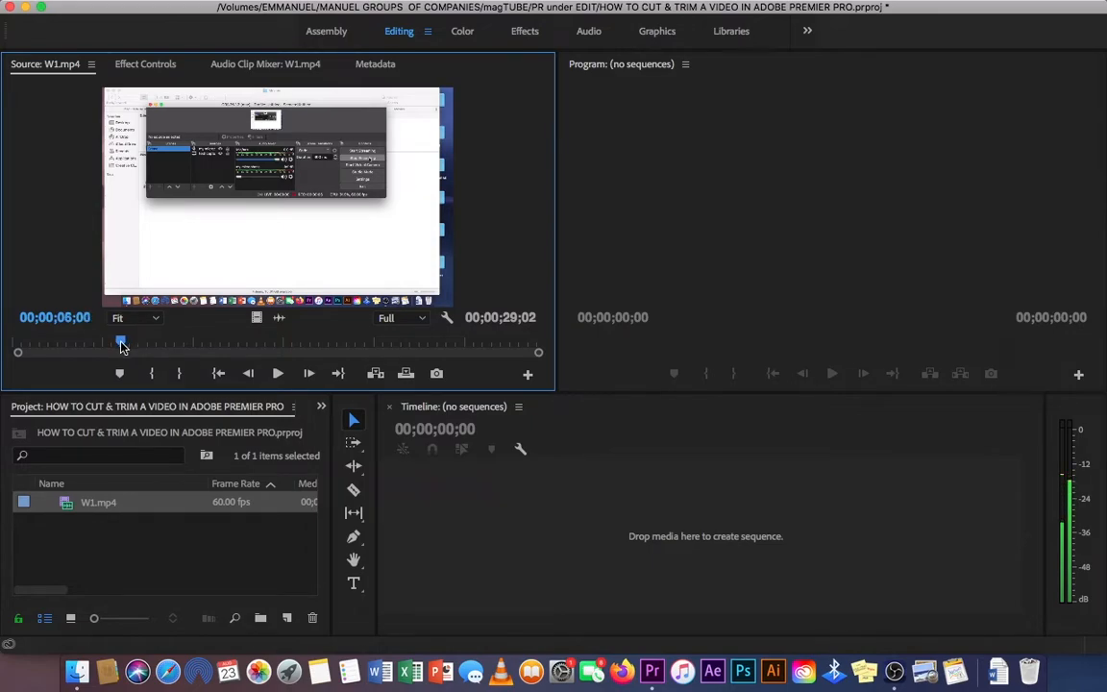
click(154, 378)
drag(118, 338, 211, 346)
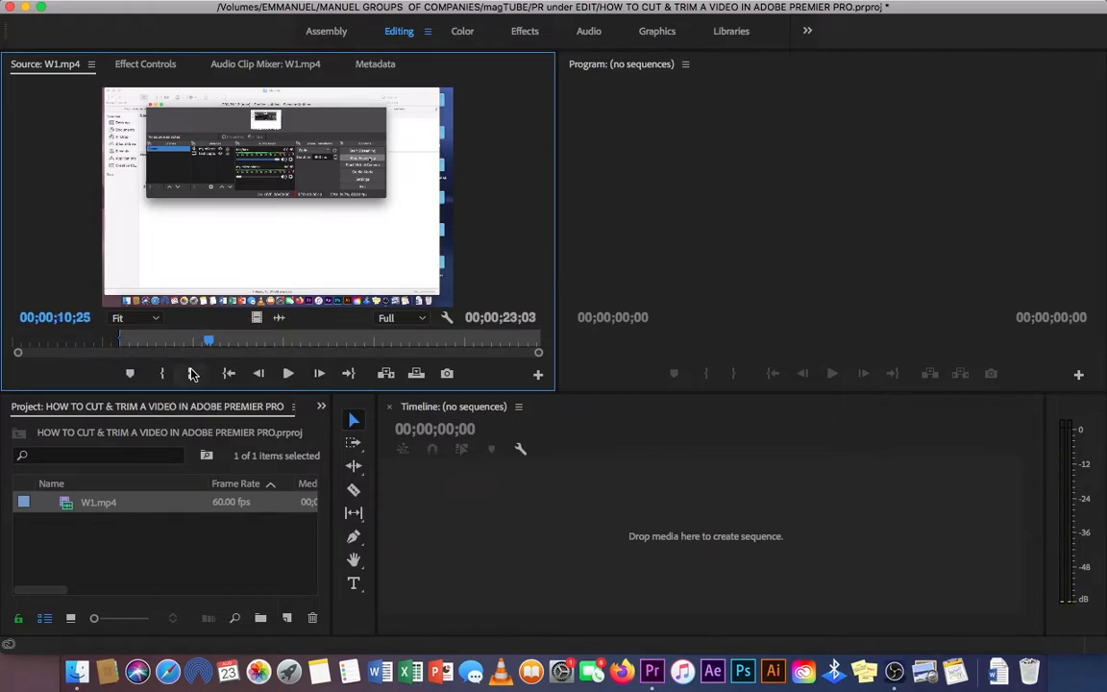
click(192, 374)
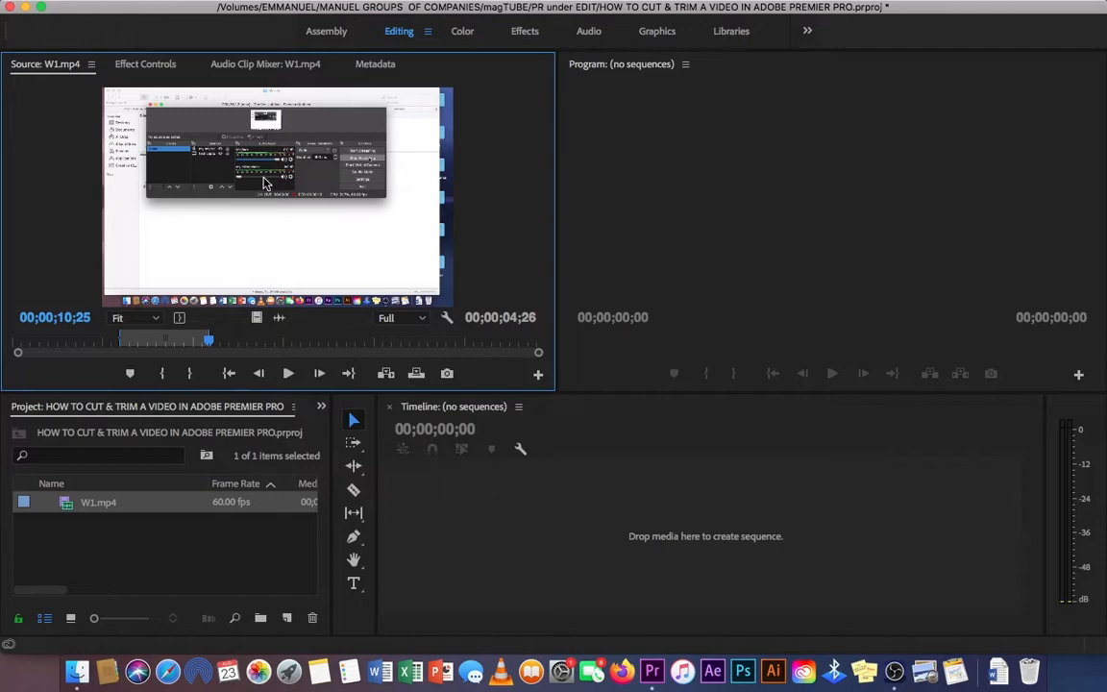
Step: Create a sequence by placing the marked section of W1.mp4 in the timeline, and move the playhead to 00;00;01;24
drag(358, 326, 420, 501)
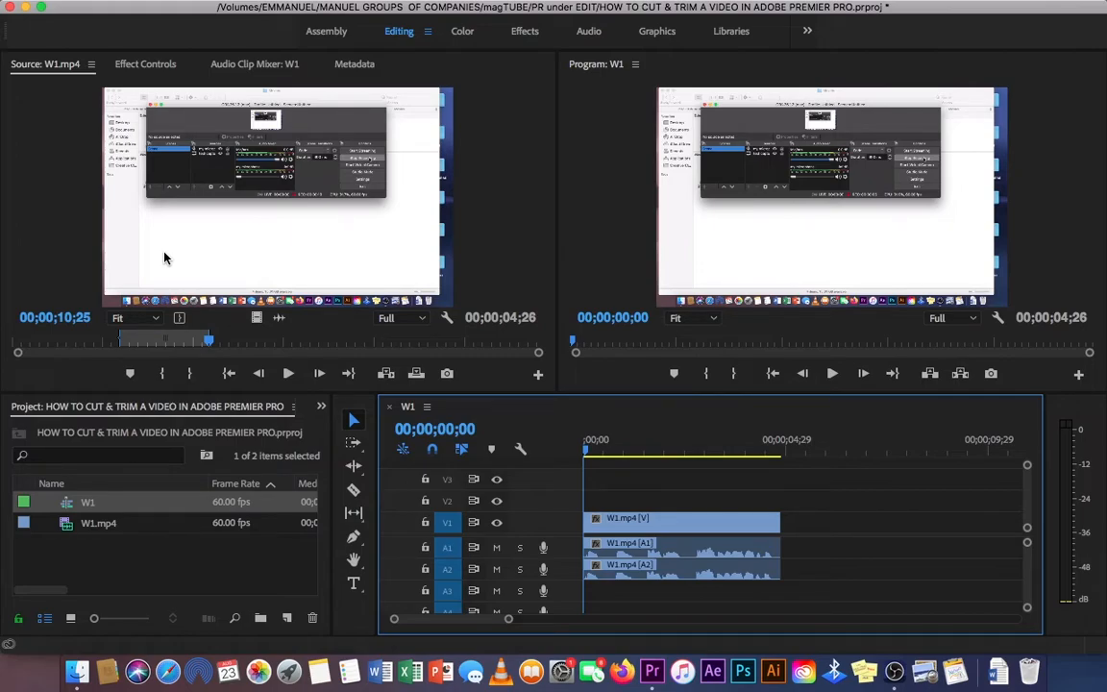
click(591, 453)
drag(598, 456, 660, 456)
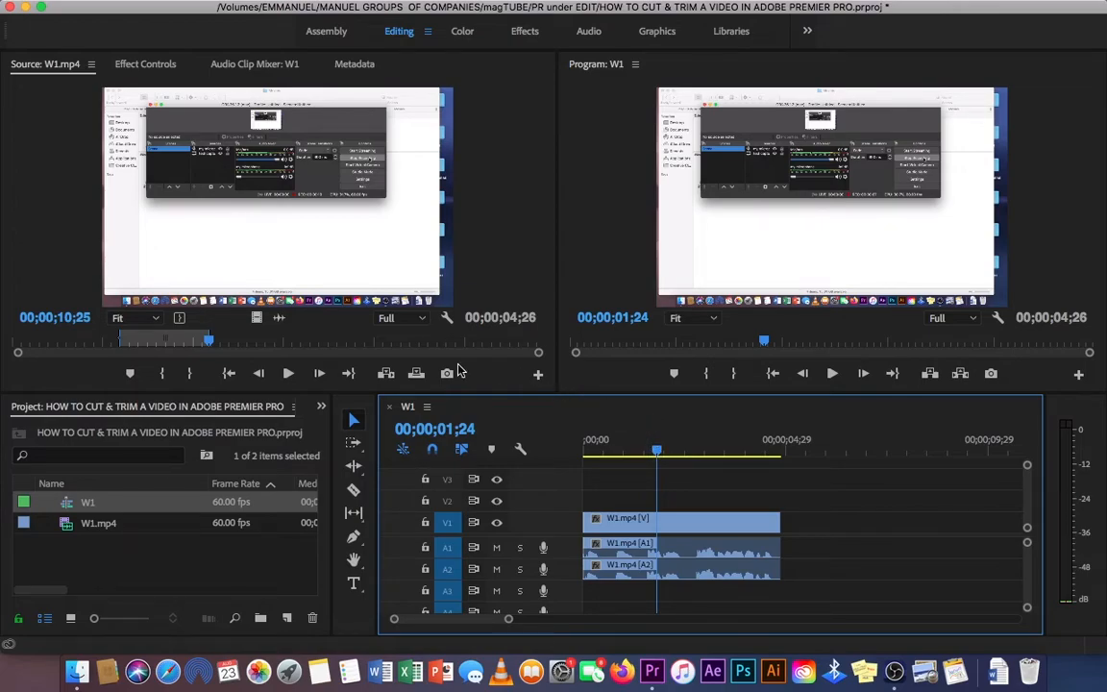
Step: Split the timeline clip with the Razor tool at about 2 and 3 seconds, and return to the Selection tool
click(355, 489)
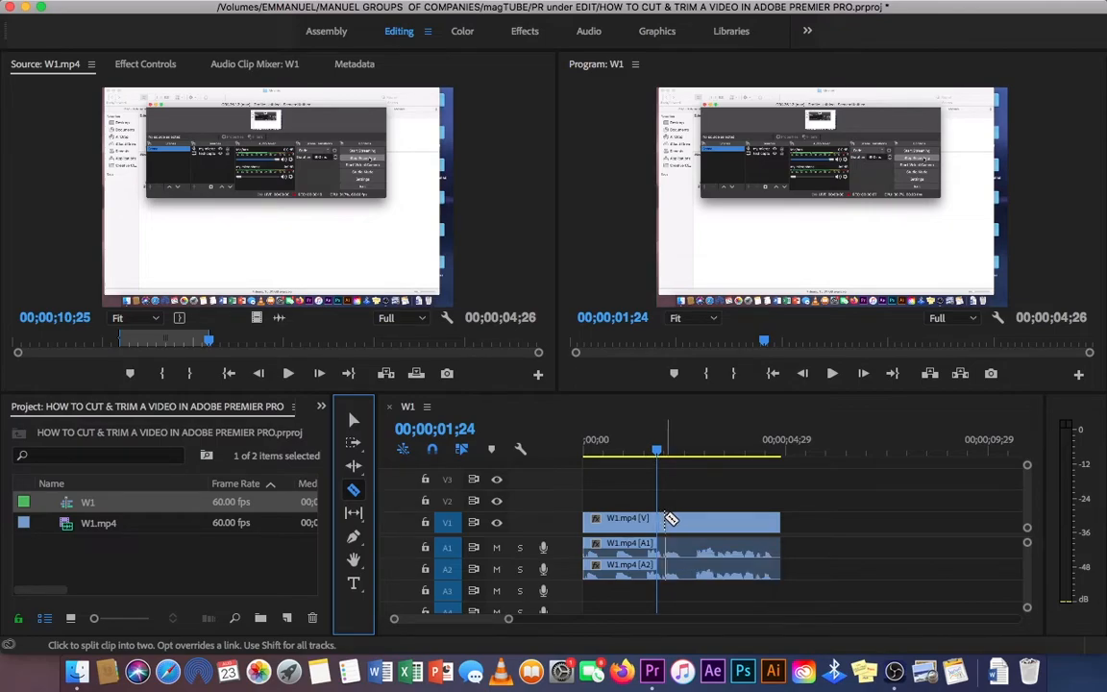
click(666, 519)
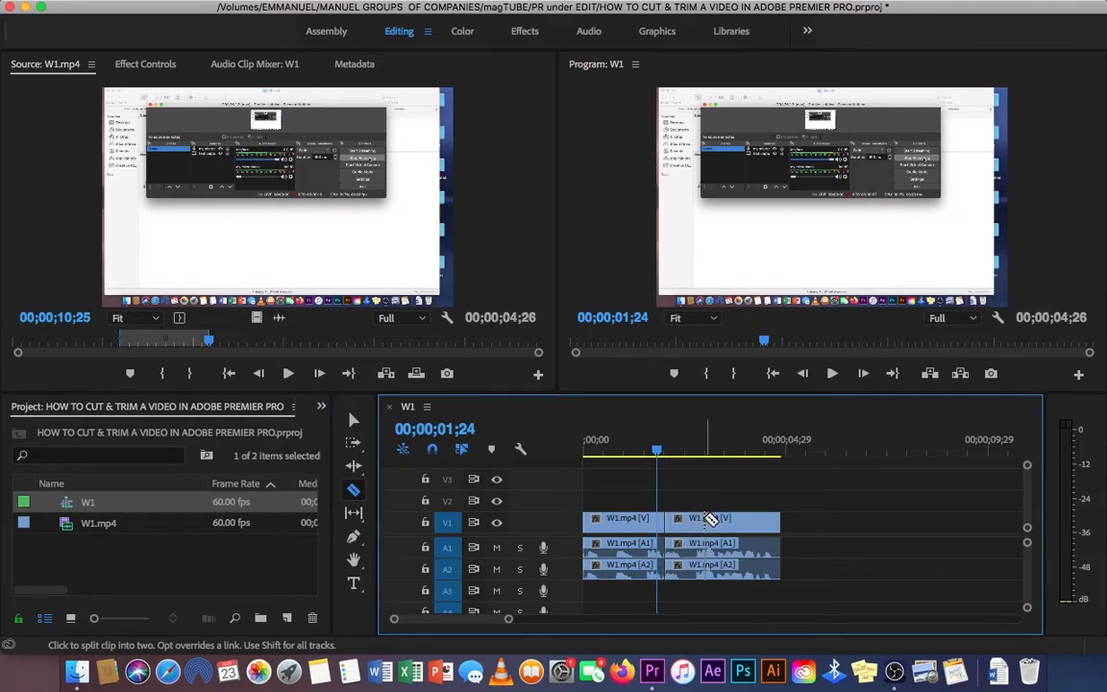
click(707, 519)
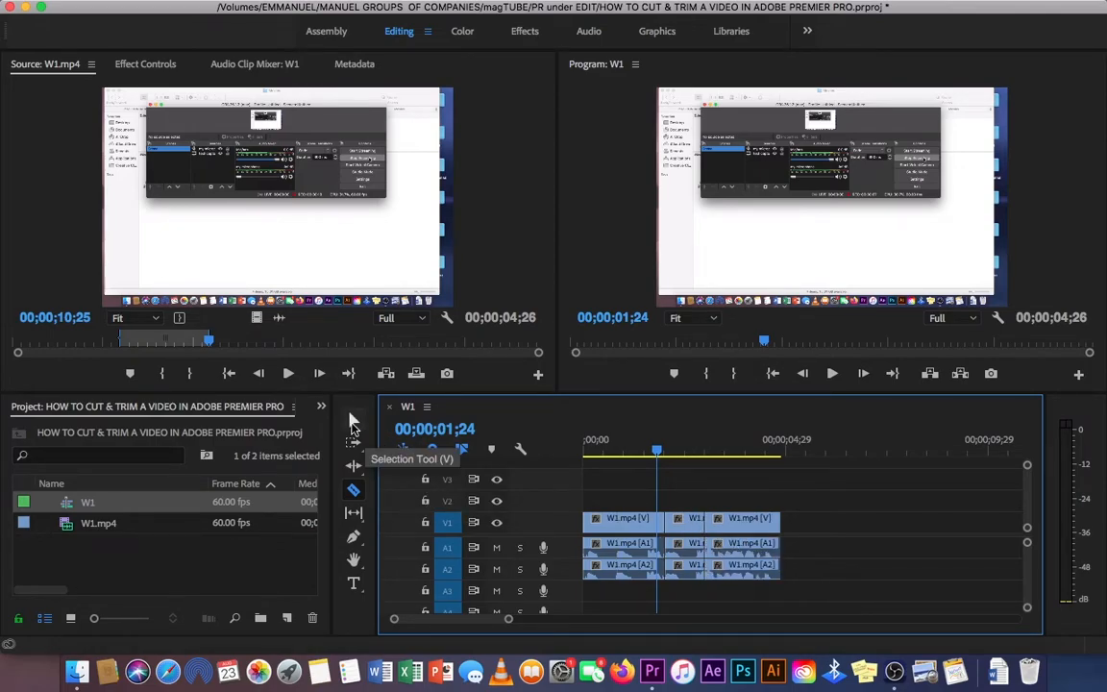
click(352, 421)
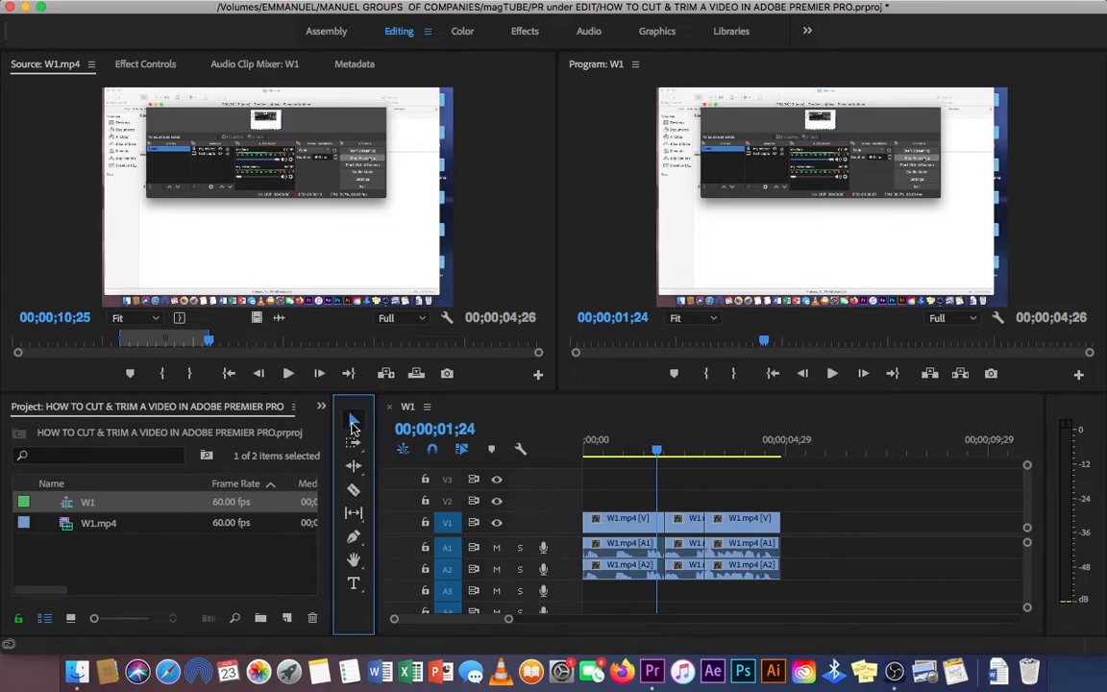
Step: Try moving the middle segment past the end of the clips and deleting it, and undo the deletion
click(692, 518)
drag(692, 517, 861, 500)
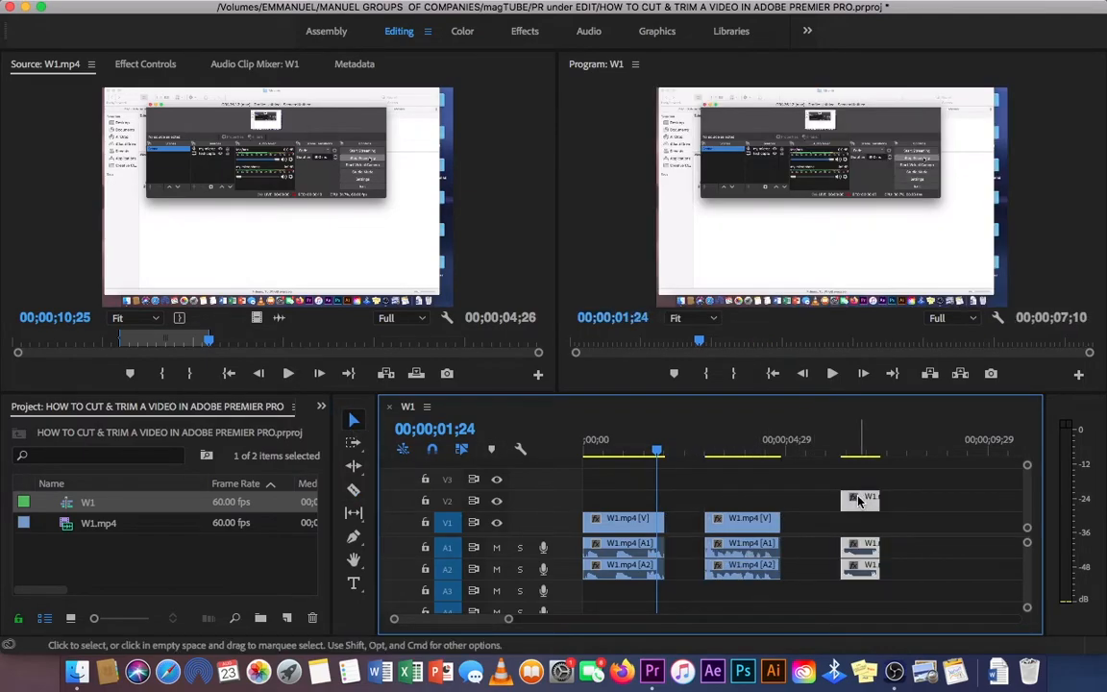
key(Delete)
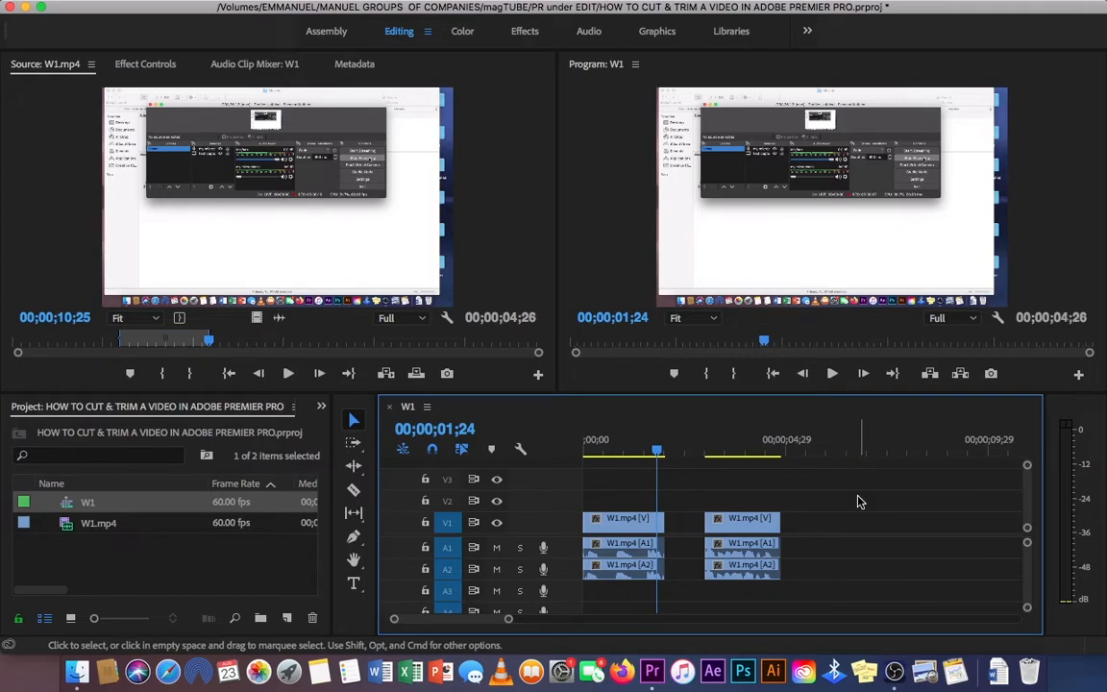
key(super+z)
Step: Delete the middle segment from its original place and move the last segment against the first to close the gap
drag(858, 500, 679, 519)
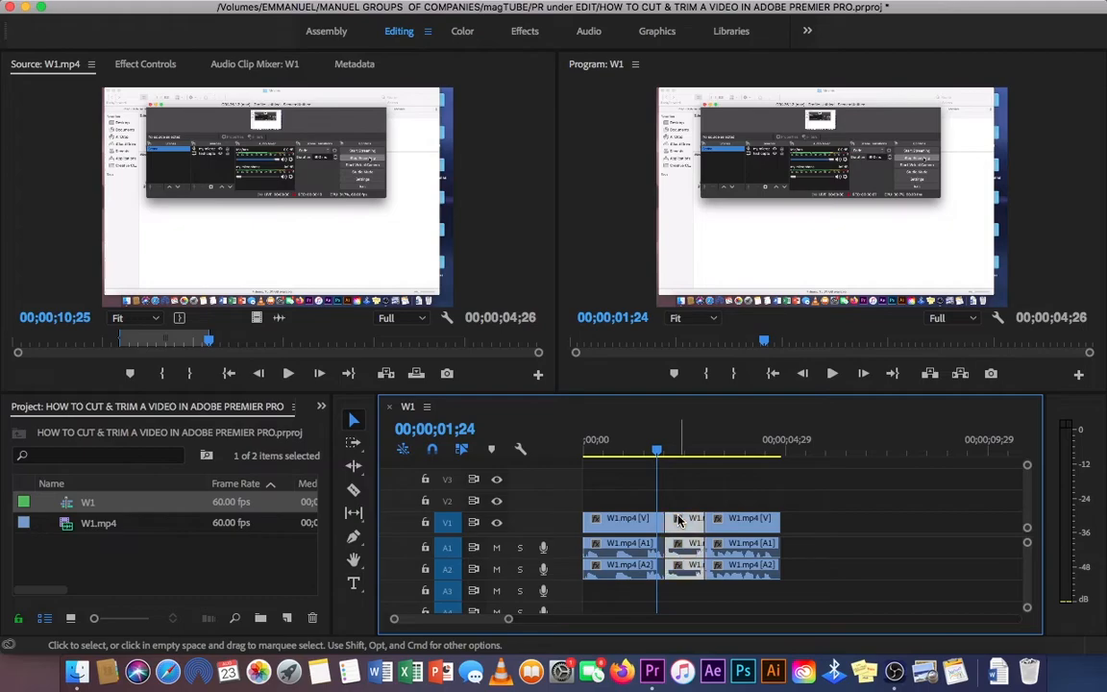
key(Delete)
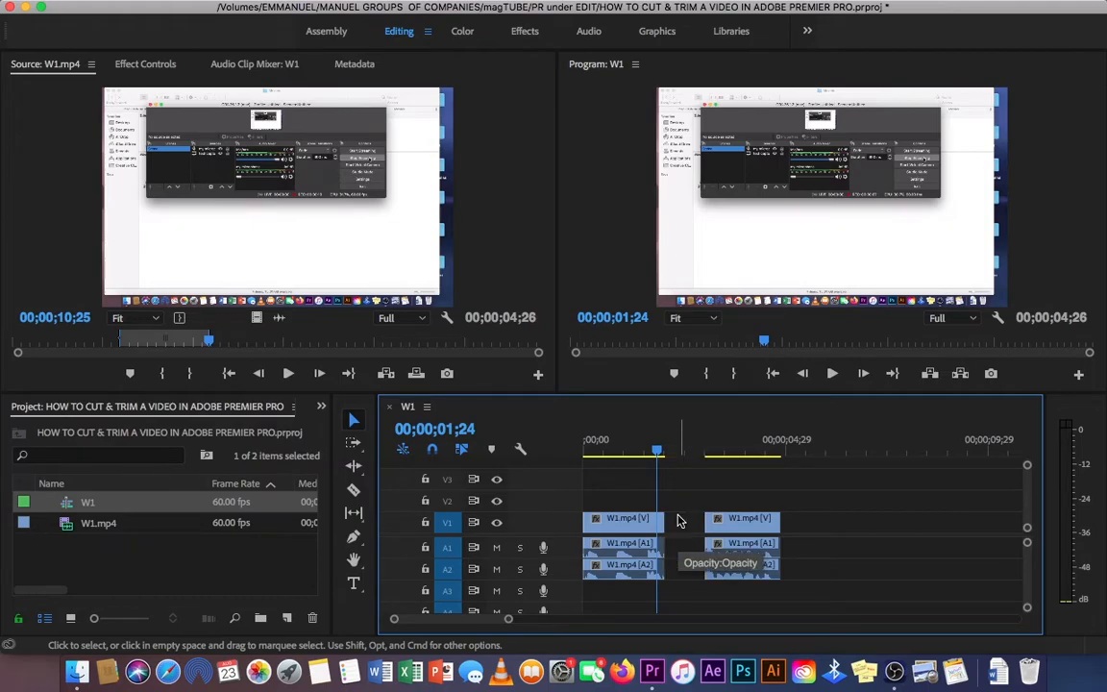
drag(740, 520, 705, 531)
drag(656, 450, 498, 454)
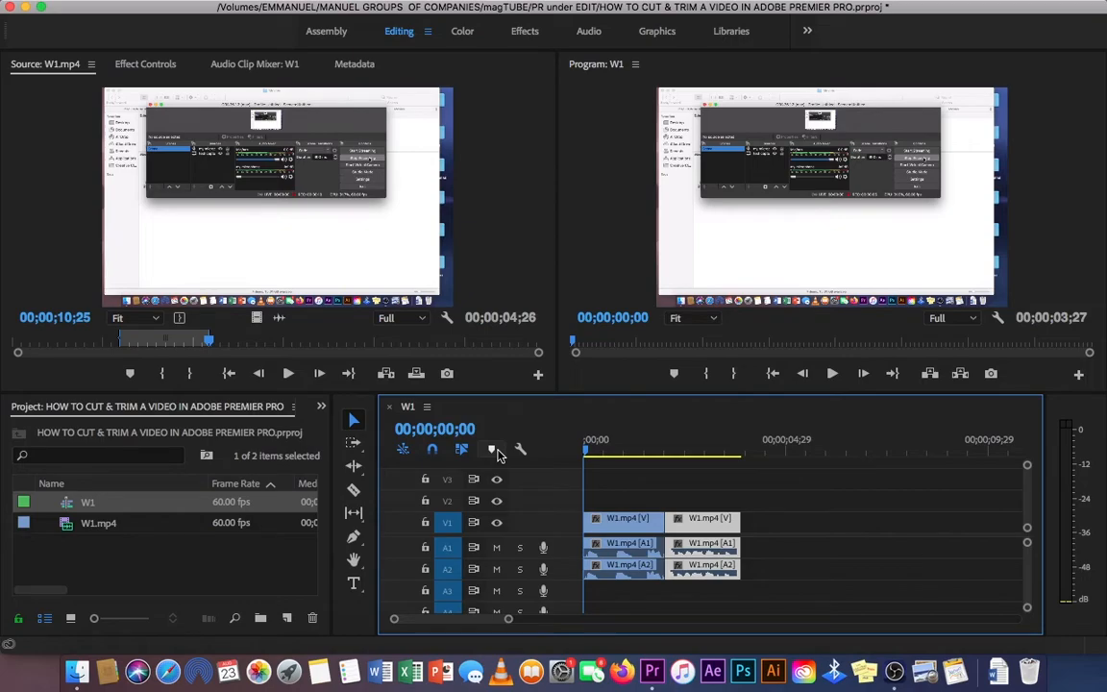